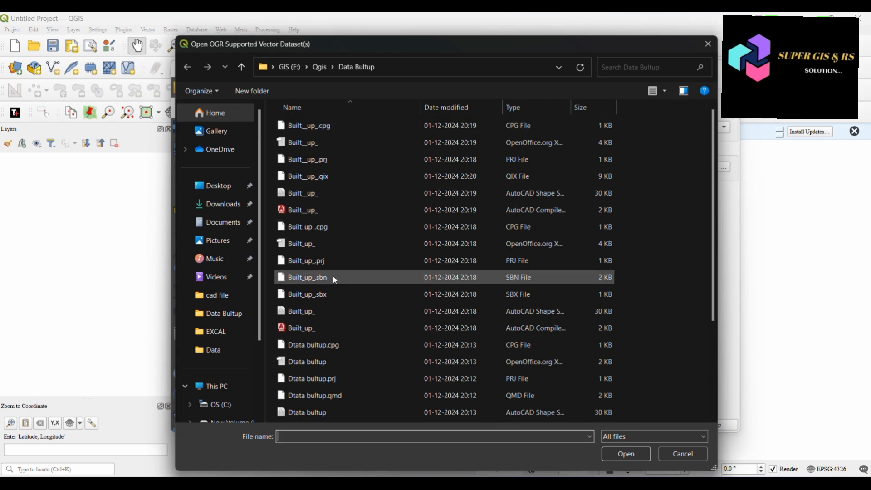
Add the shapefile Built__up_.shp from the Data Bultup folder to the project as a vector layer.
click(342, 201)
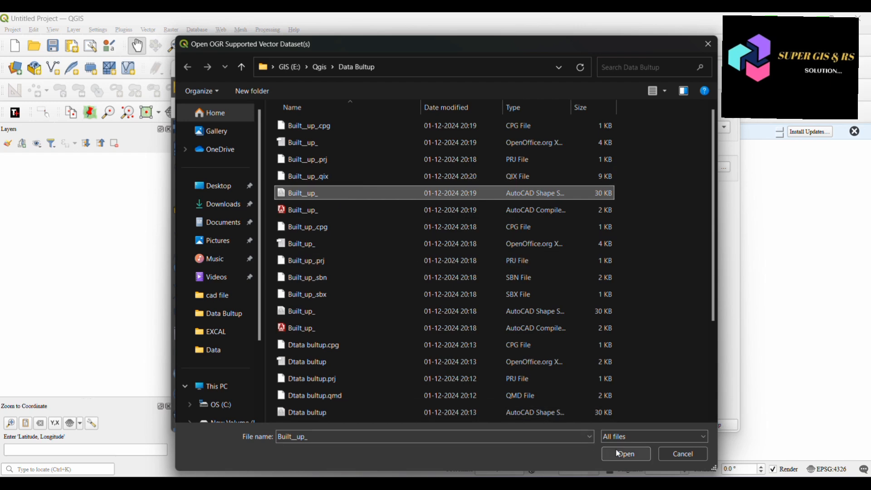
click(627, 454)
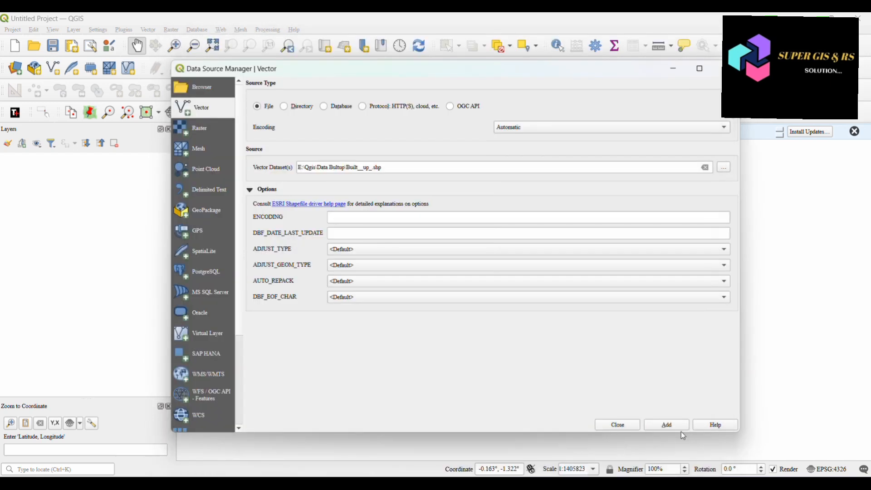
click(677, 427)
click(617, 425)
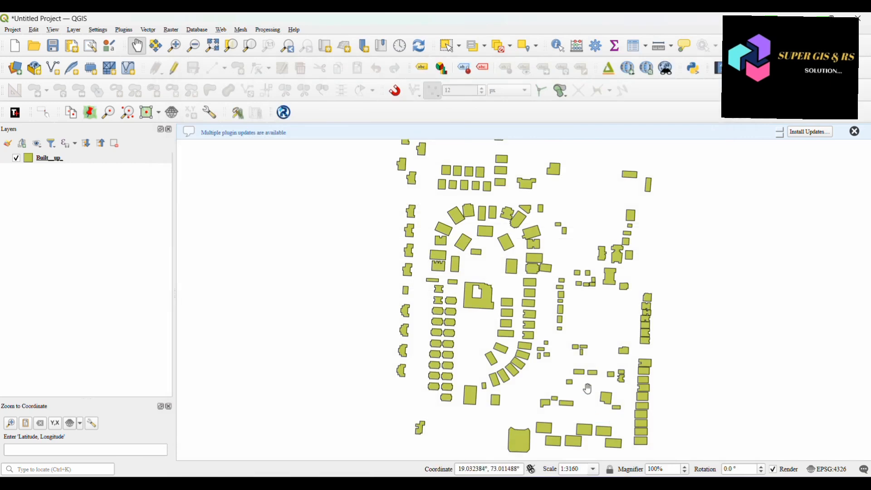
drag(587, 389, 508, 381)
drag(435, 284, 428, 319)
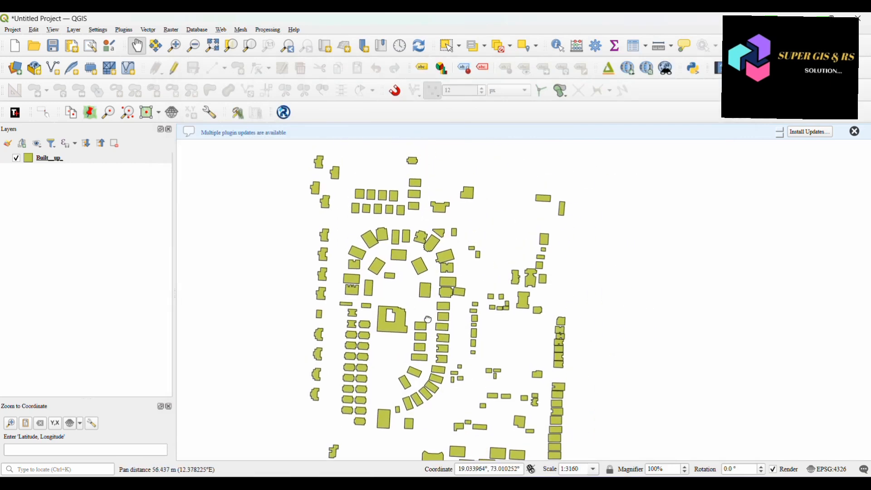
scroll(420, 251, down, 1)
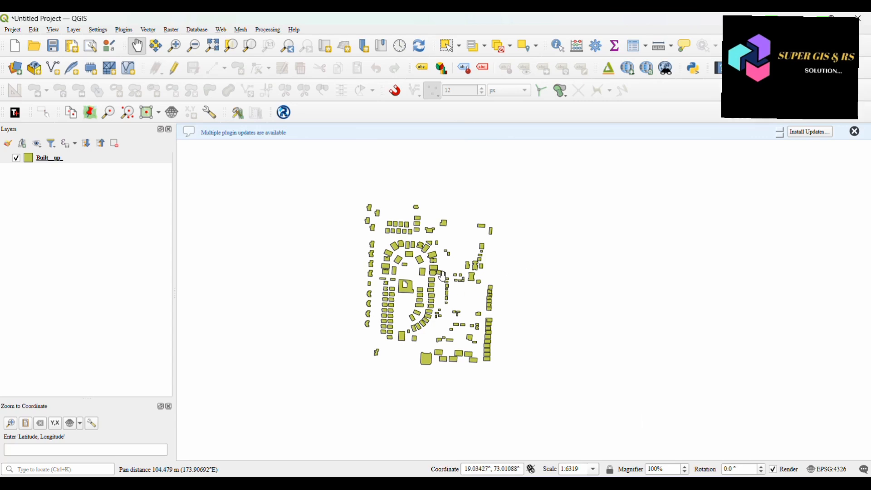
scroll(437, 279, up, 1)
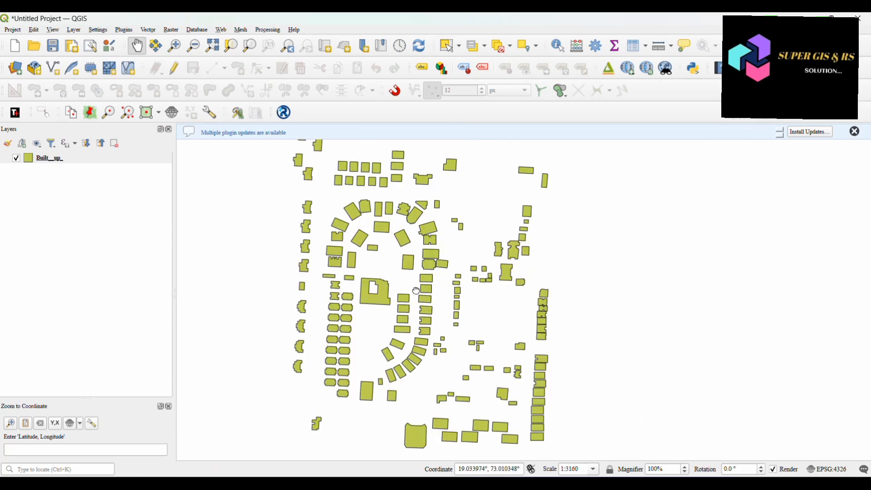
drag(416, 290, 419, 285)
Review the Field2 values in the attribute table of the Built__up_ layer, and close the table.
click(68, 161)
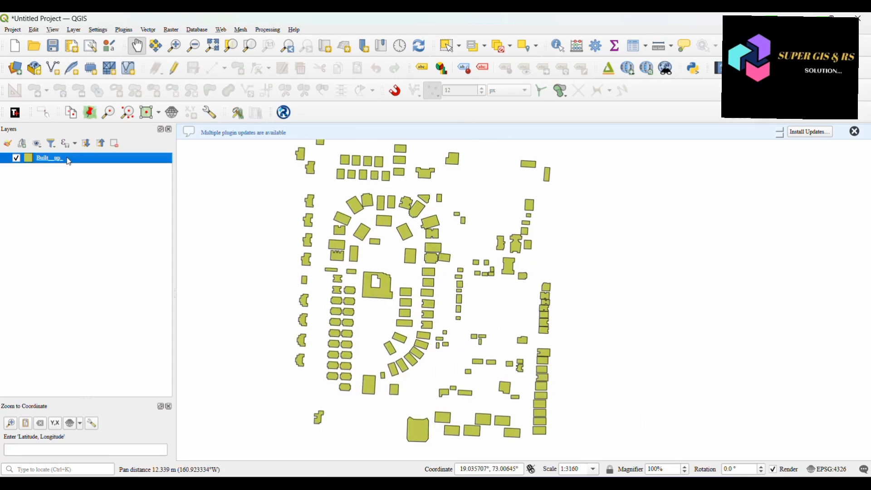
right_click(69, 162)
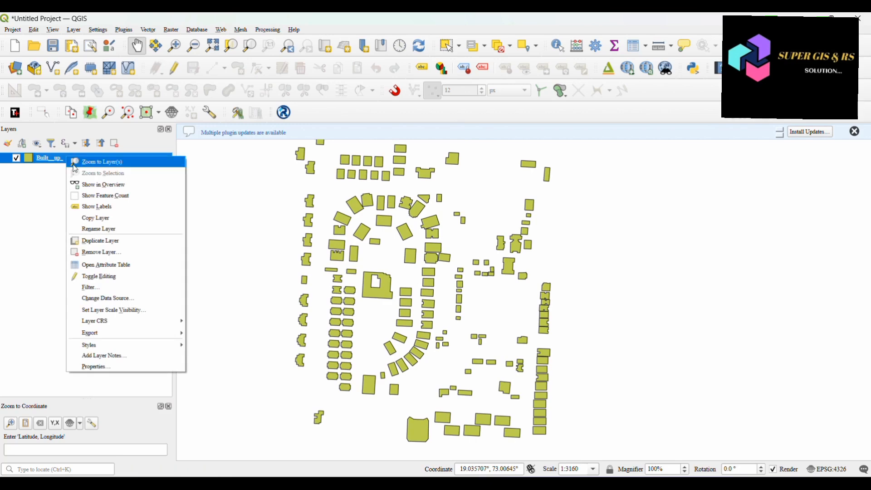
click(111, 267)
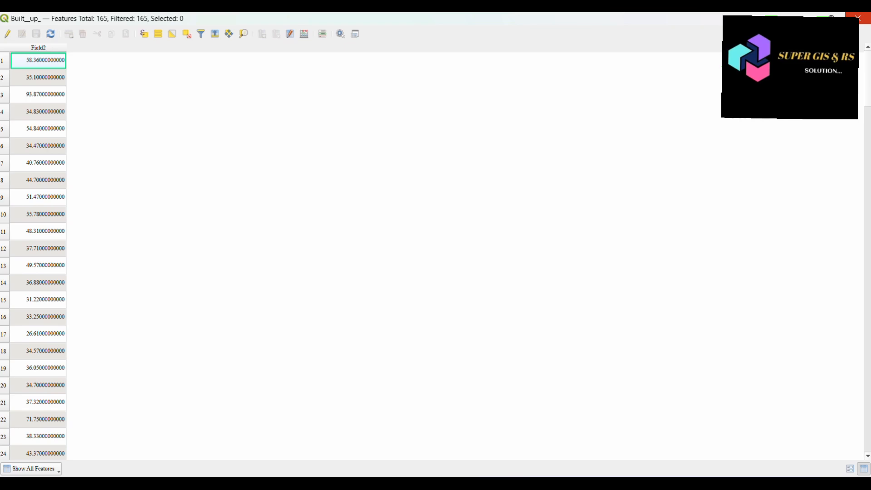
click(857, 18)
Check the coordinate reference system in the Built__up_ layer's property information.
drag(377, 237, 339, 249)
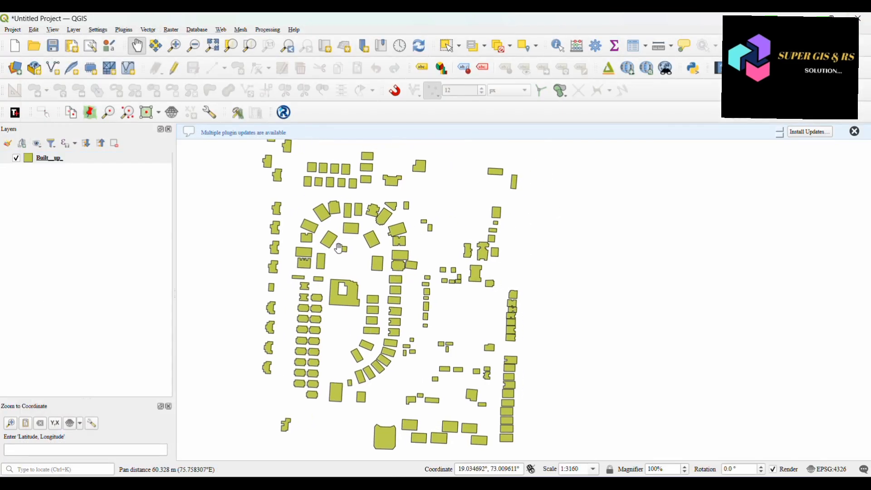
right_click(65, 157)
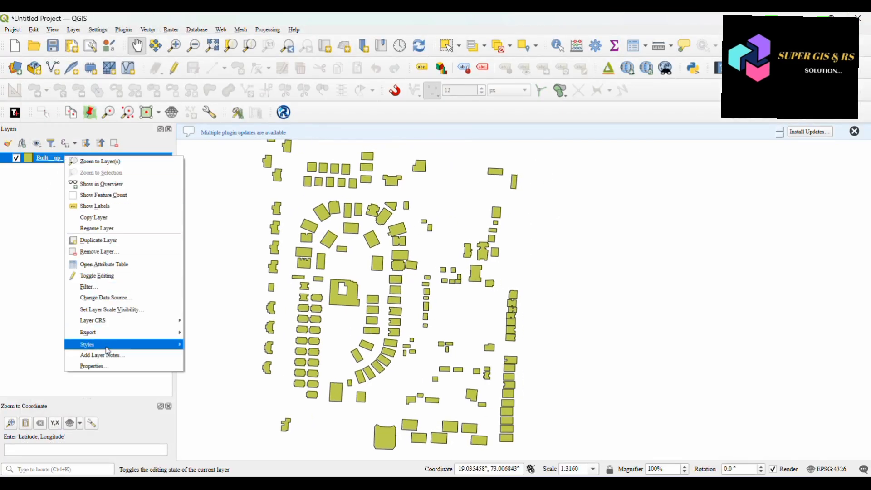
click(95, 366)
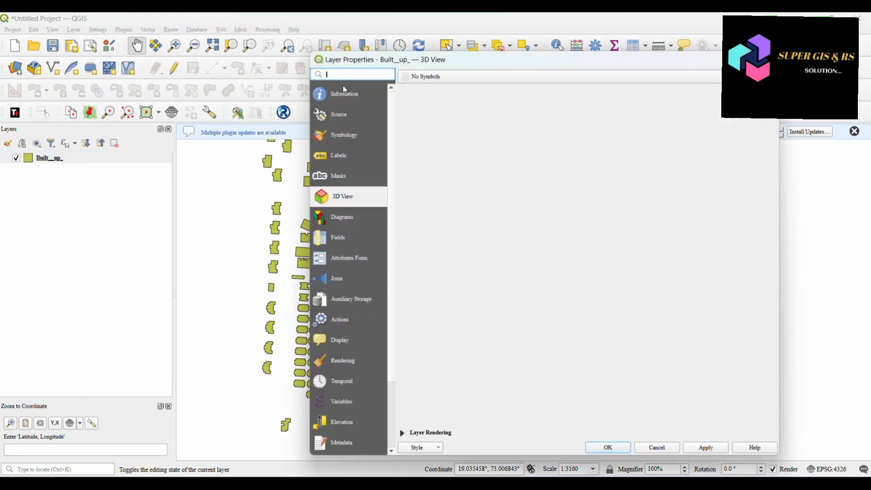
click(344, 95)
scroll(552, 263, down, 1)
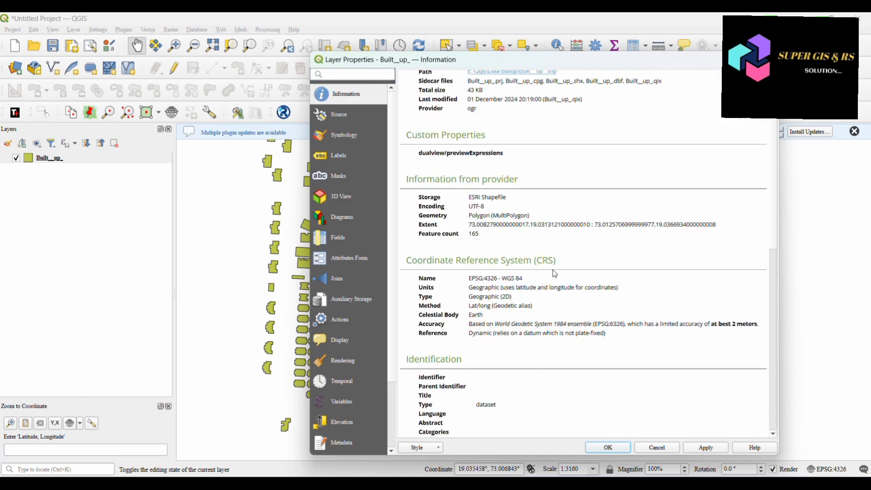
drag(537, 280, 466, 284)
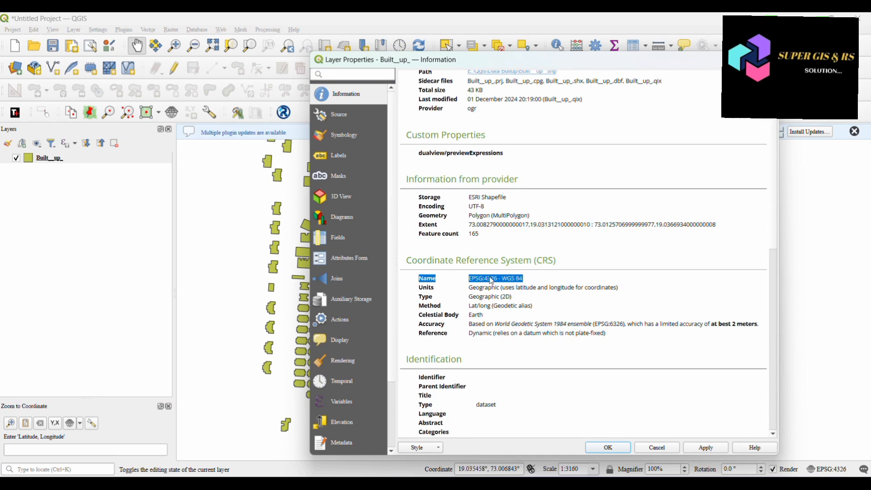
click(706, 448)
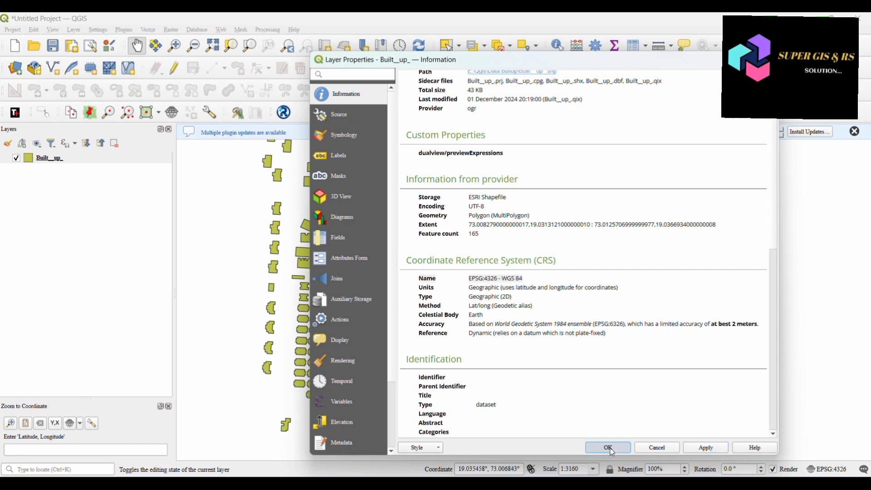
click(608, 448)
Set the Built__up_ layer's 3D rendering to Single Symbol in its layer properties.
drag(452, 290, 513, 283)
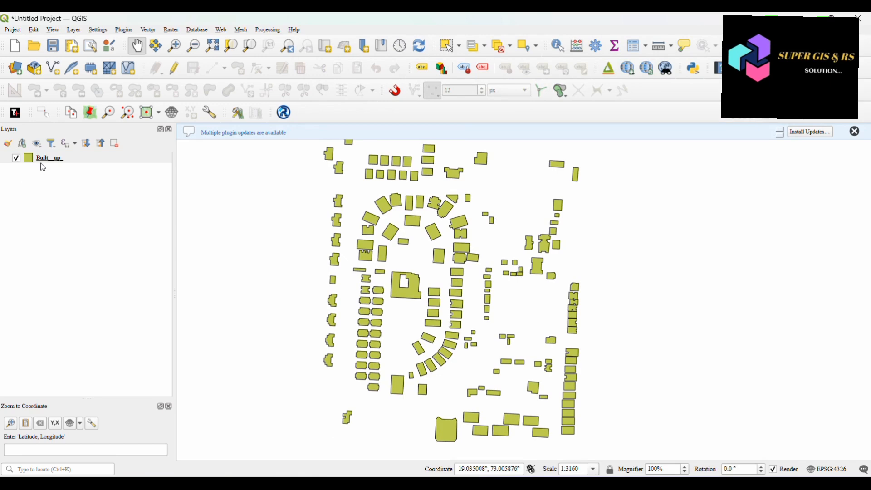
click(60, 158)
right_click(60, 159)
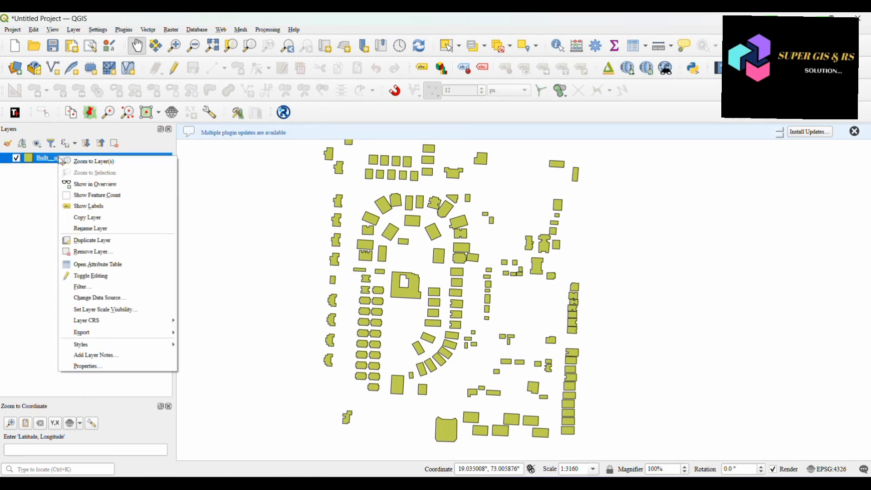
click(104, 367)
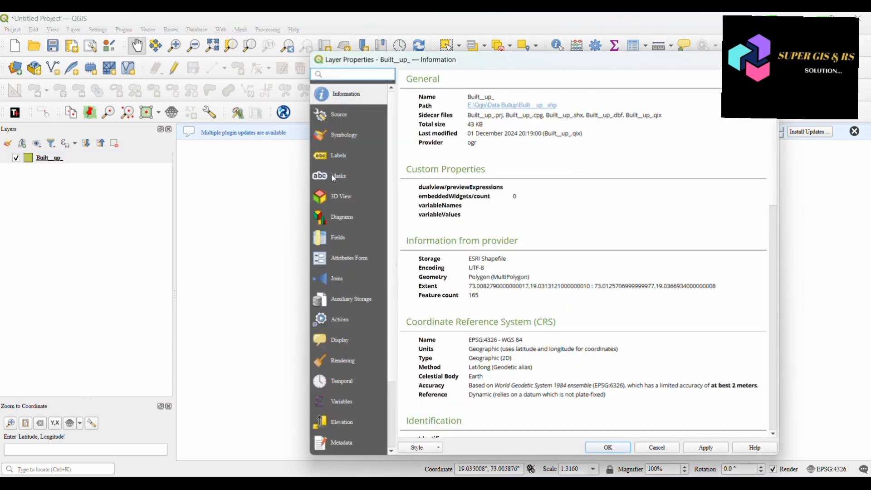
click(340, 196)
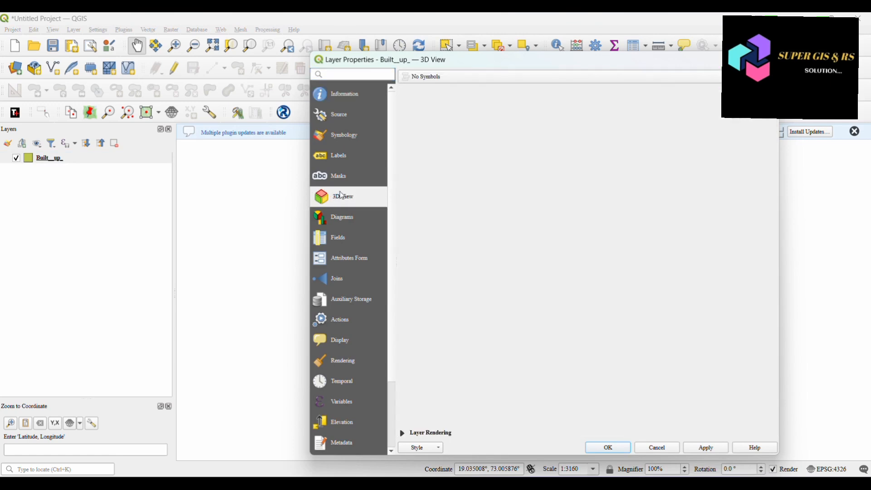
click(457, 77)
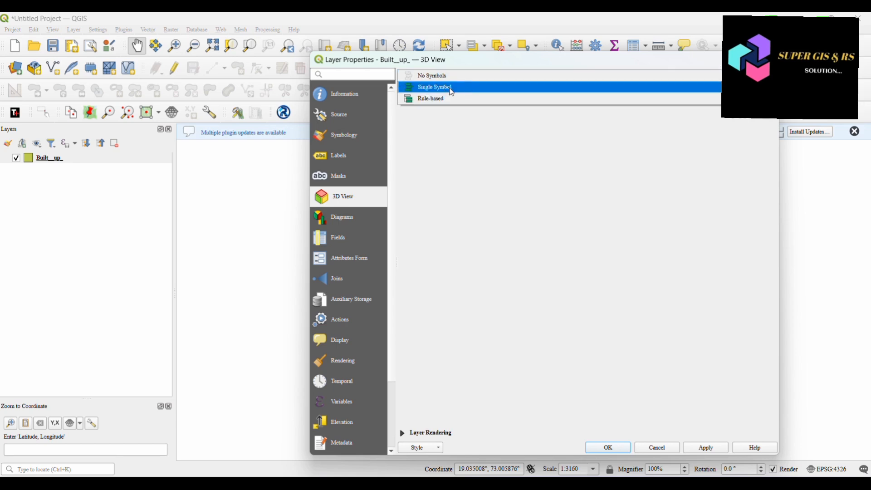
click(451, 88)
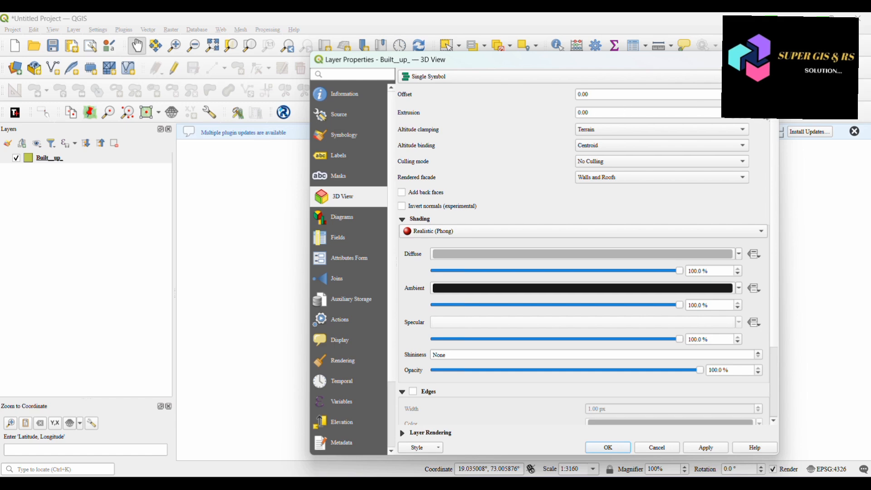
Define the 3D extrusion height by the attribute field Field2.
click(762, 112)
mouse_move(788, 172)
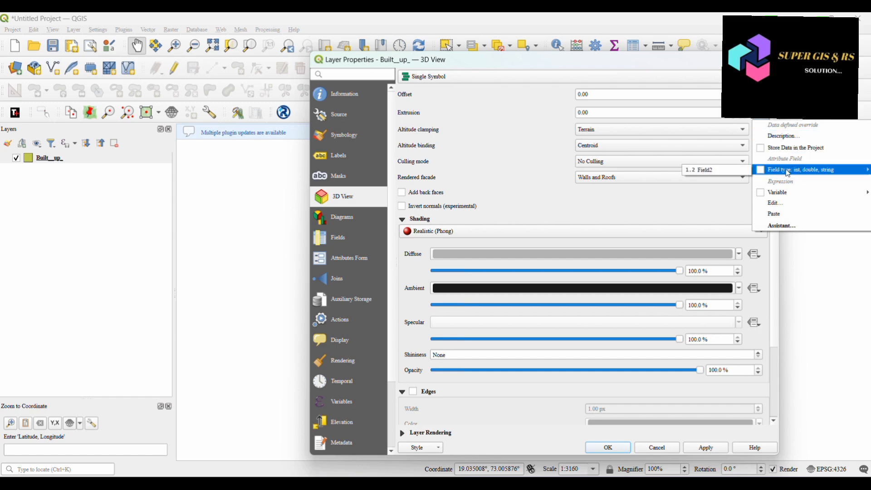
click(704, 173)
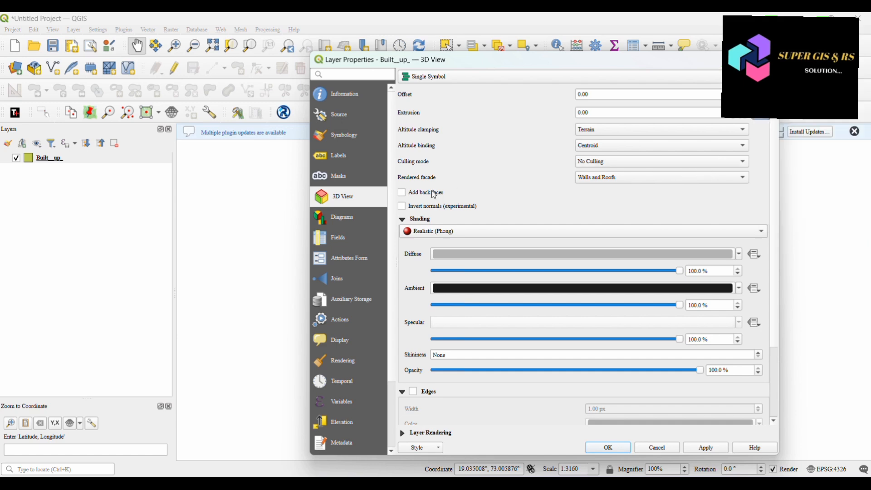
Set the ambient shading colour of the 3D symbol to the light magenta #d16fde.
scroll(434, 195, down, 2)
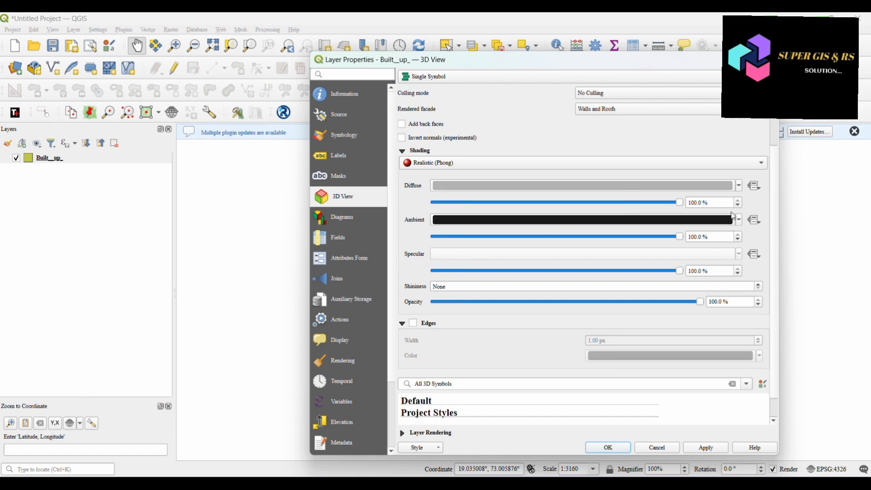
click(728, 220)
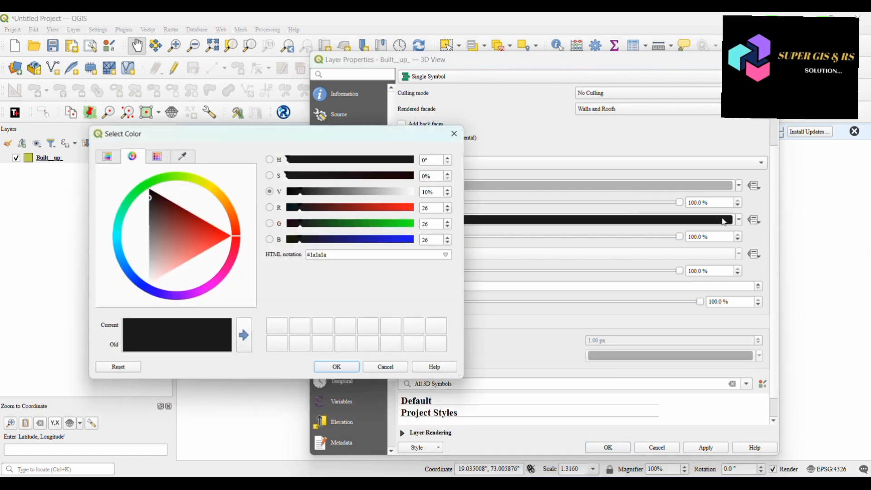
click(204, 291)
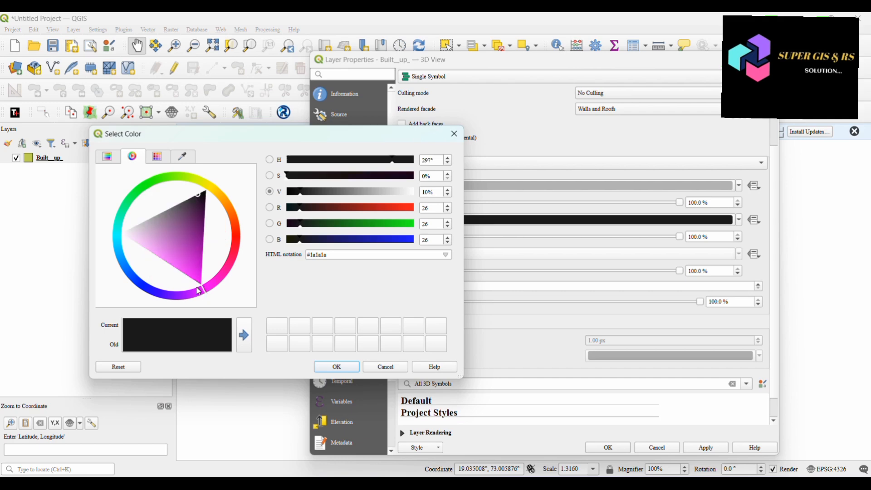
drag(198, 296, 197, 296)
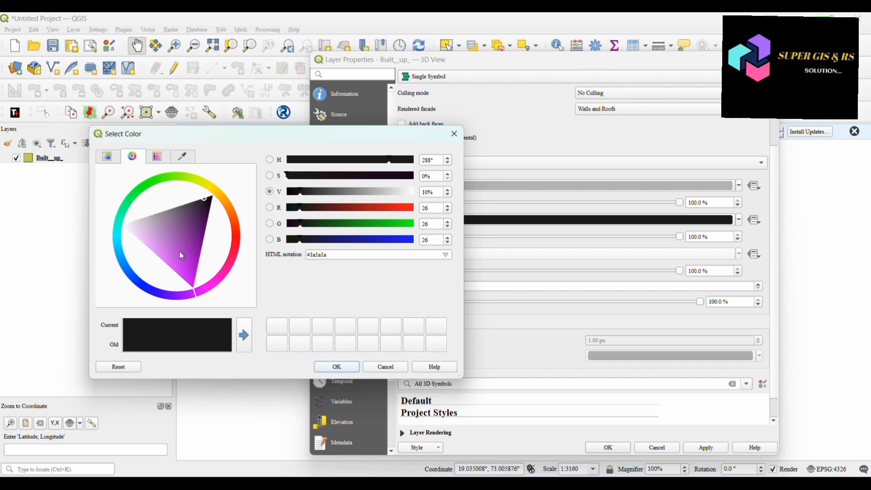
drag(181, 256, 163, 239)
drag(204, 296, 203, 296)
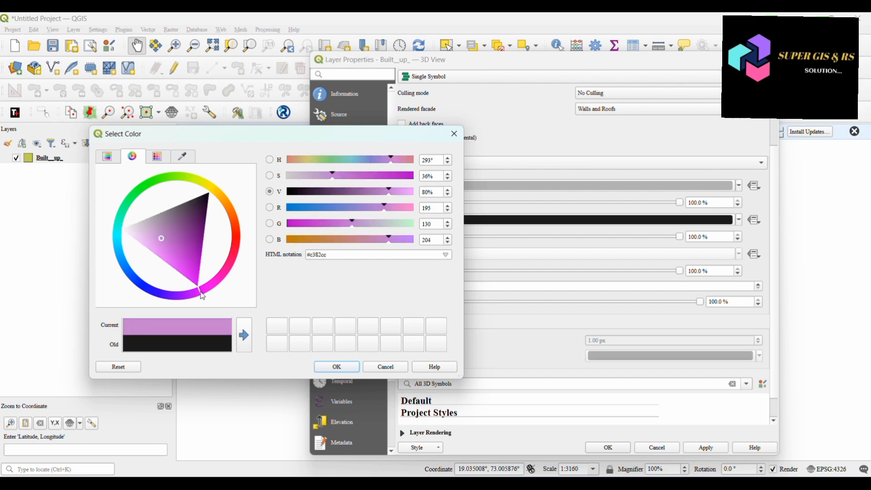
drag(171, 246, 168, 253)
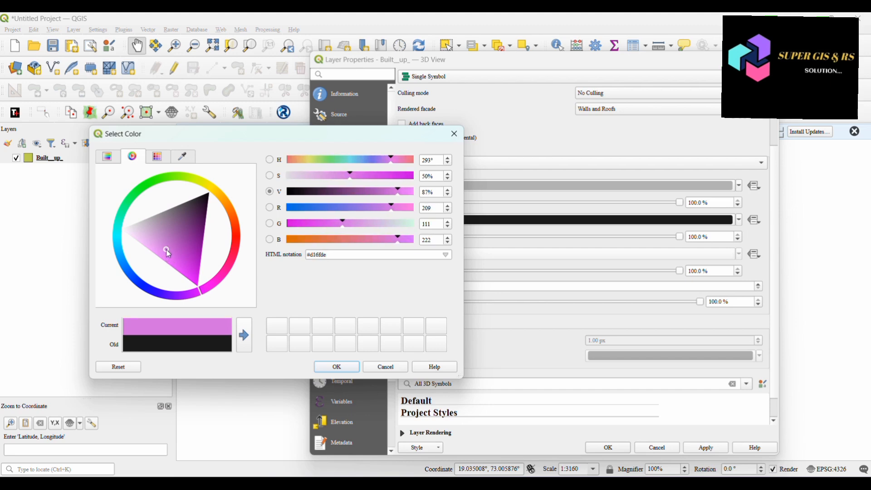
click(349, 369)
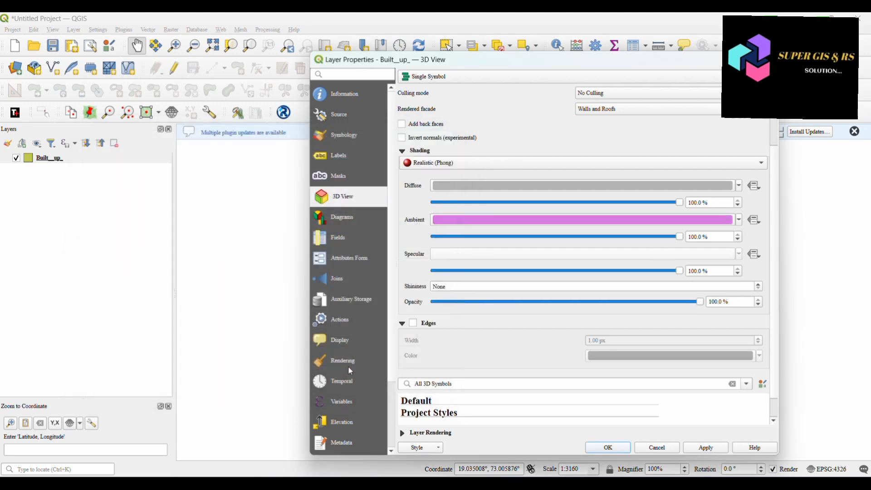
Set the diffuse shading colour to a muted purple and apply the layer's 3D settings.
click(725, 187)
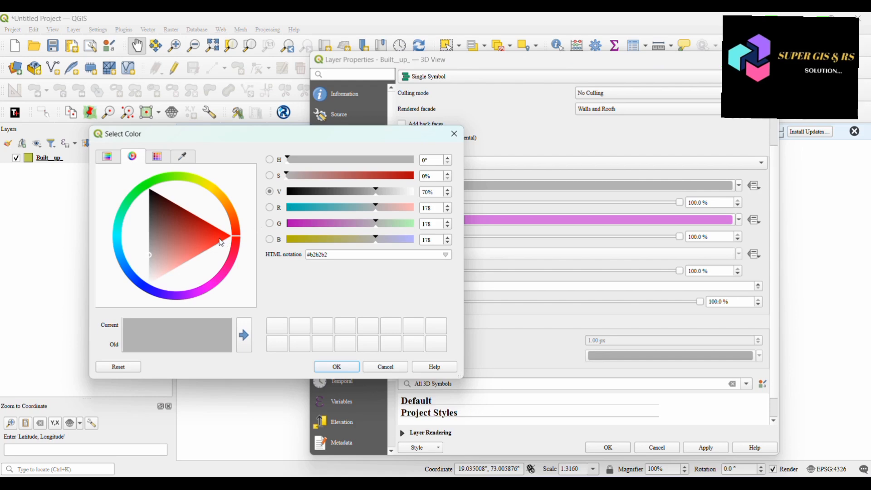
click(209, 290)
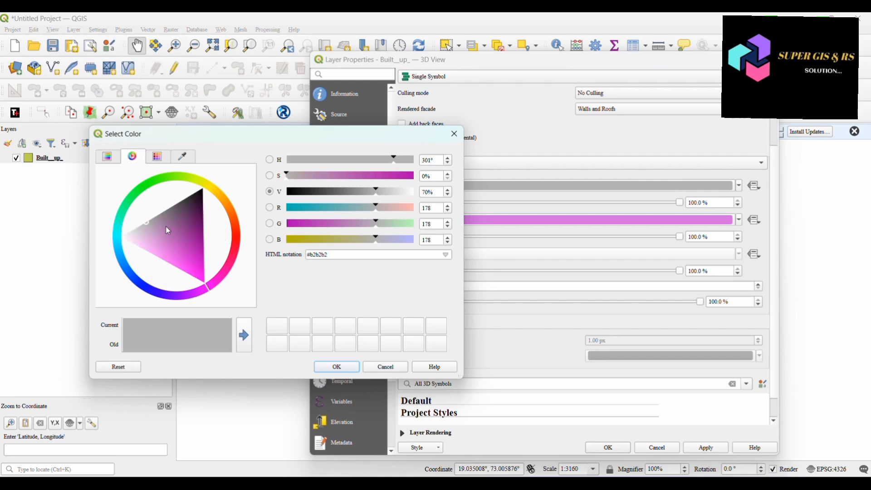
mouse_move(149, 224)
mouse_down()
mouse_move(171, 230)
mouse_move(171, 244)
mouse_move(168, 232)
mouse_up()
click(336, 366)
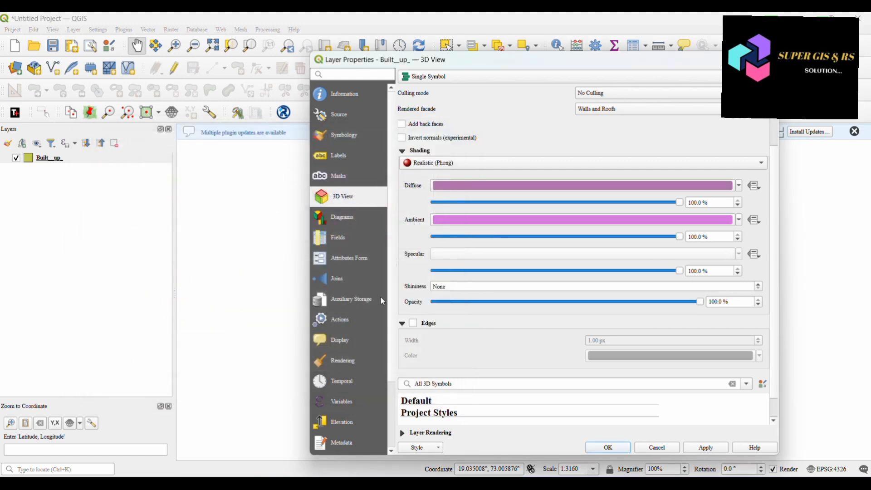
click(712, 447)
click(618, 448)
drag(407, 291, 413, 261)
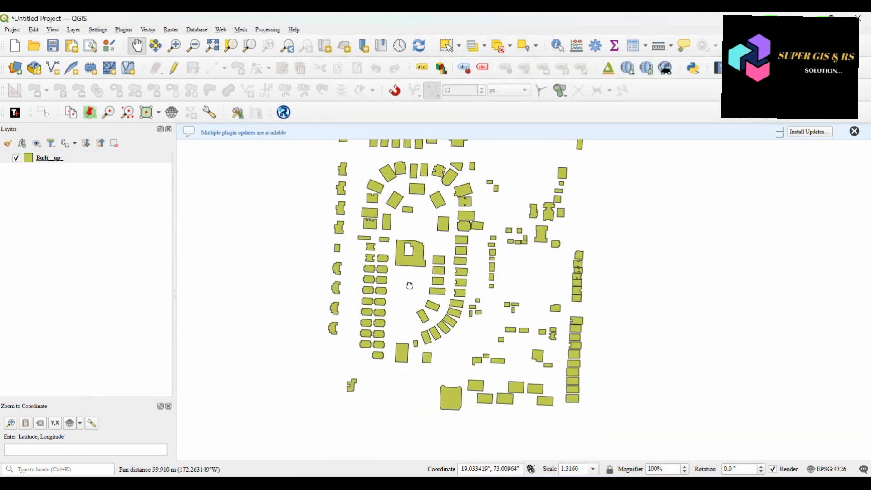
scroll(425, 263, down, 1)
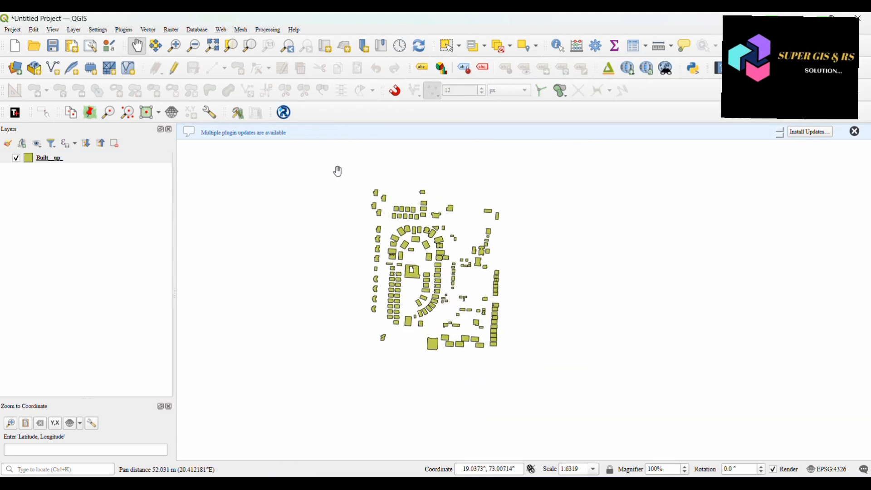
Open a new 3D map view of the Built__up_ layer and maximize its window.
click(53, 30)
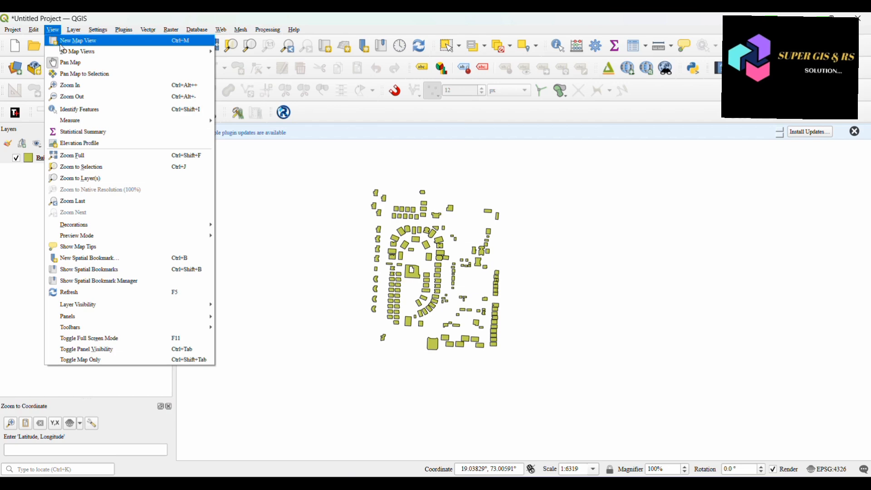
mouse_move(66, 53)
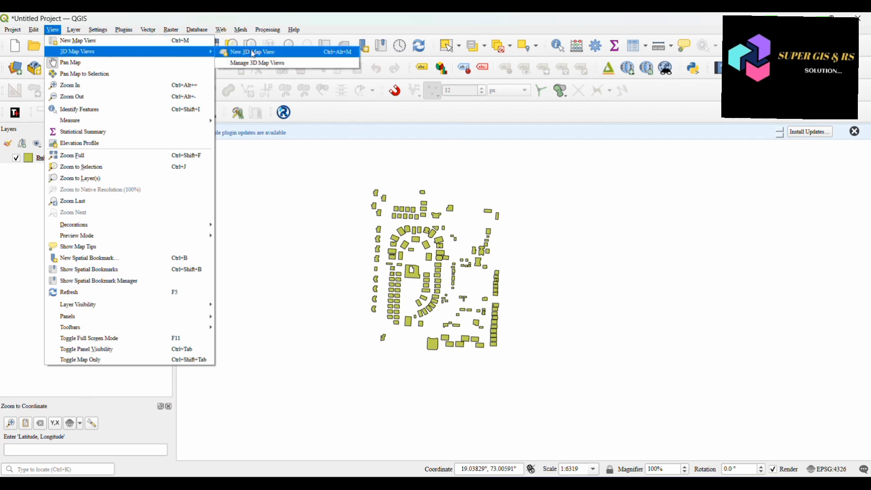
click(276, 56)
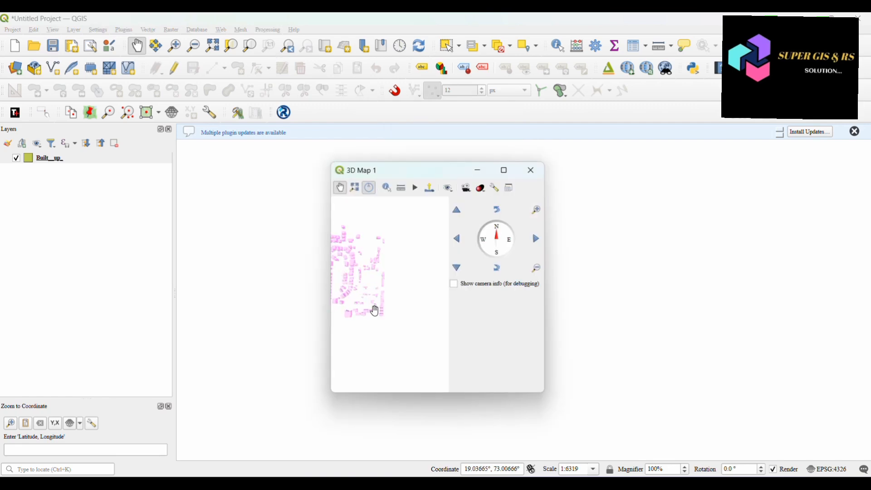
click(511, 172)
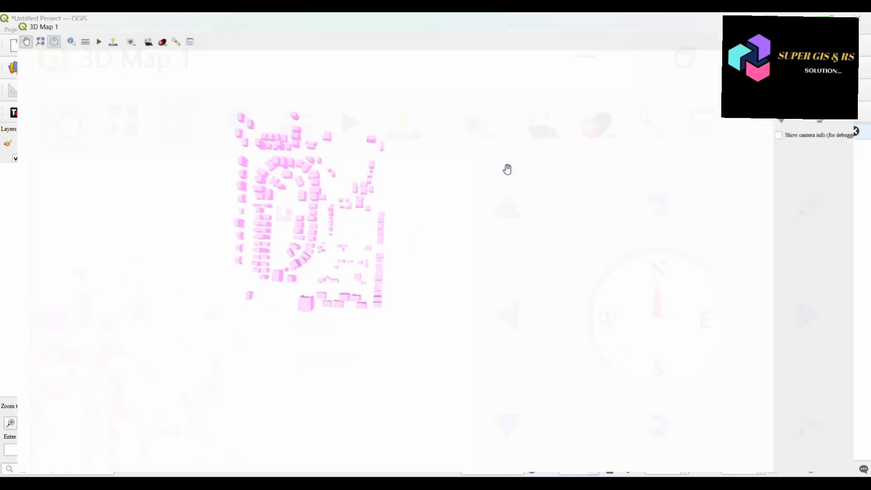
Examine the extruded buildings in the 3D map from several angles and distances.
drag(345, 285, 419, 273)
middle_drag(418, 272, 481, 453)
scroll(402, 313, up, 4)
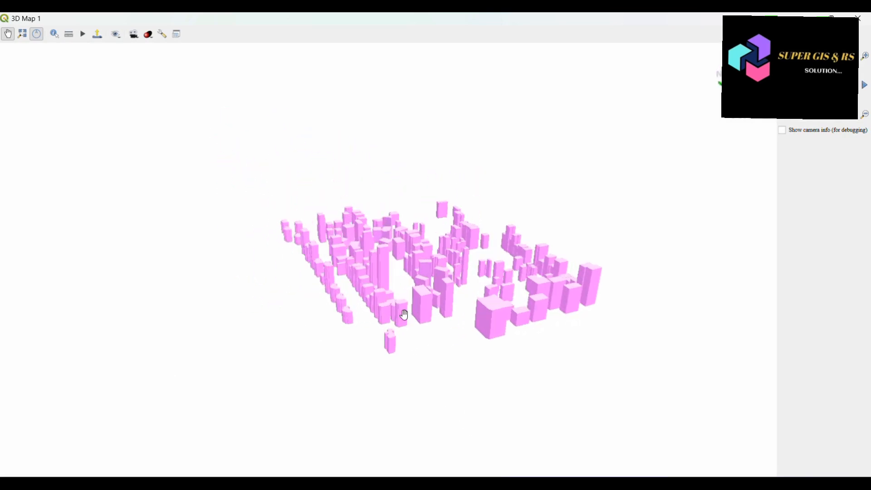
middle_drag(402, 312, 535, 258)
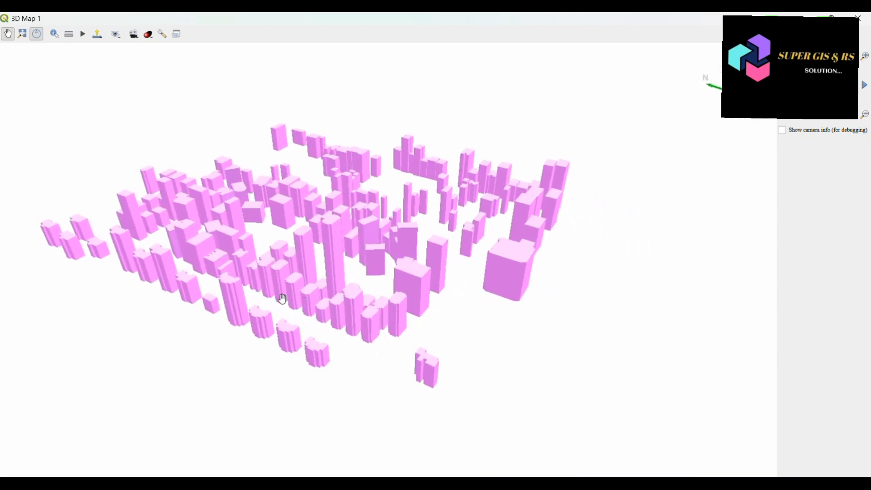
drag(282, 299, 409, 330)
middle_drag(441, 344, 540, 344)
drag(334, 256, 422, 240)
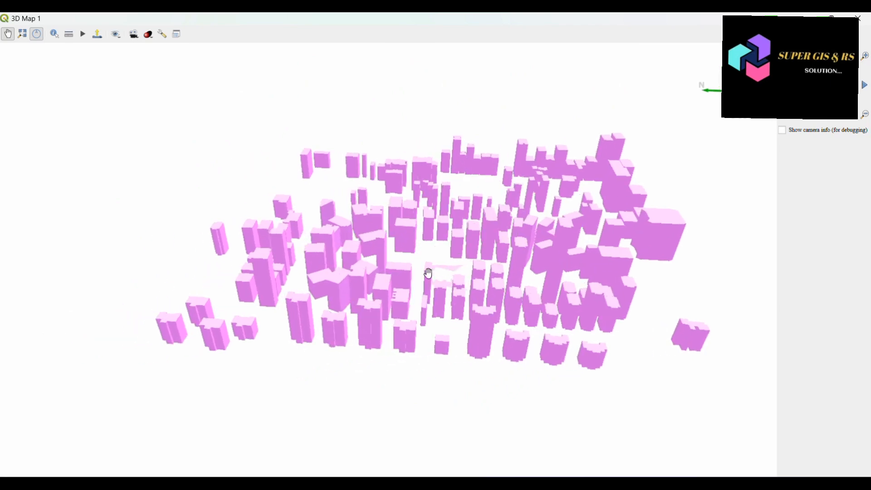
middle_drag(427, 278, 658, 327)
mouse_move(381, 282)
middle_down()
mouse_move(537, 318)
mouse_move(549, 272)
mouse_move(484, 358)
mouse_move(432, 375)
mouse_move(445, 375)
mouse_move(426, 197)
mouse_move(389, 271)
middle_up()
drag(389, 271, 414, 262)
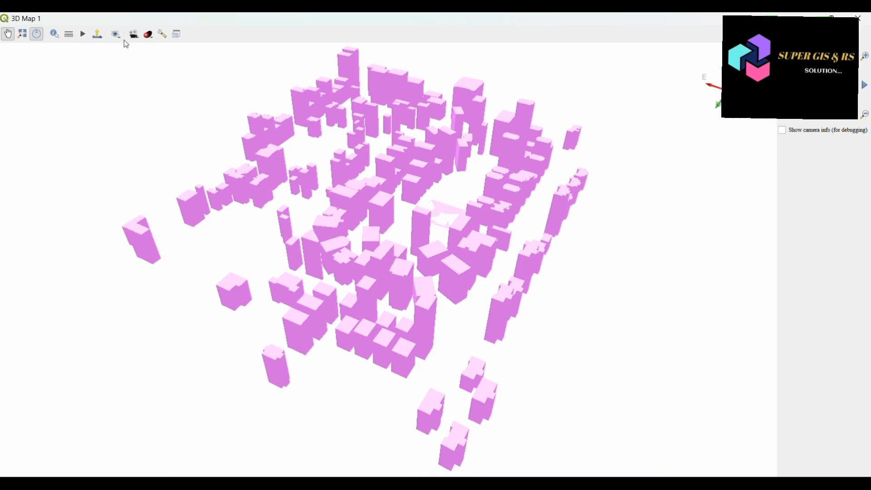
Turn on shadows for the buildings in the 3D map.
click(150, 35)
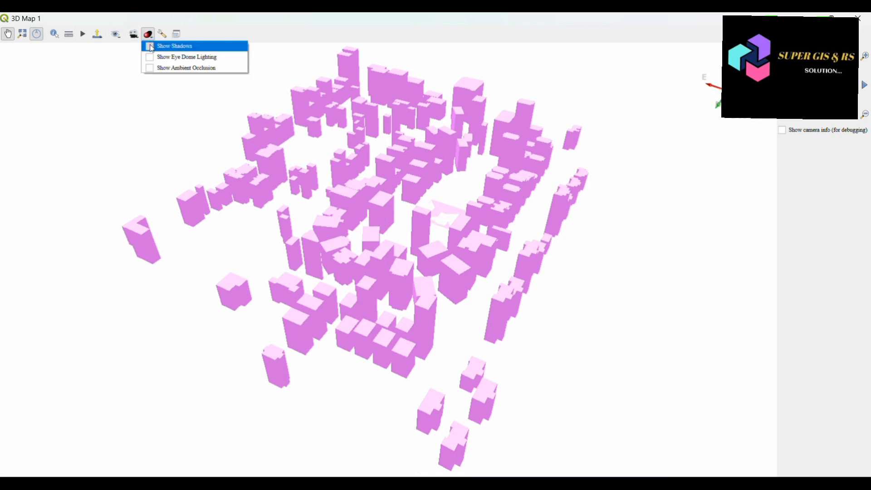
click(153, 46)
middle_drag(387, 288, 551, 177)
drag(317, 283, 410, 341)
middle_drag(410, 341, 531, 373)
Enable ambient occlusion in the 3D map in addition to the shadows.
click(148, 34)
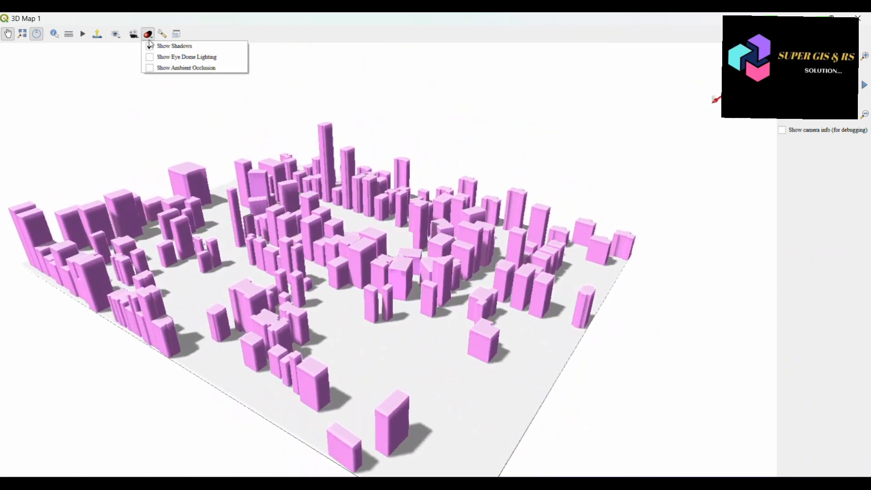
click(160, 66)
middle_drag(297, 320, 501, 362)
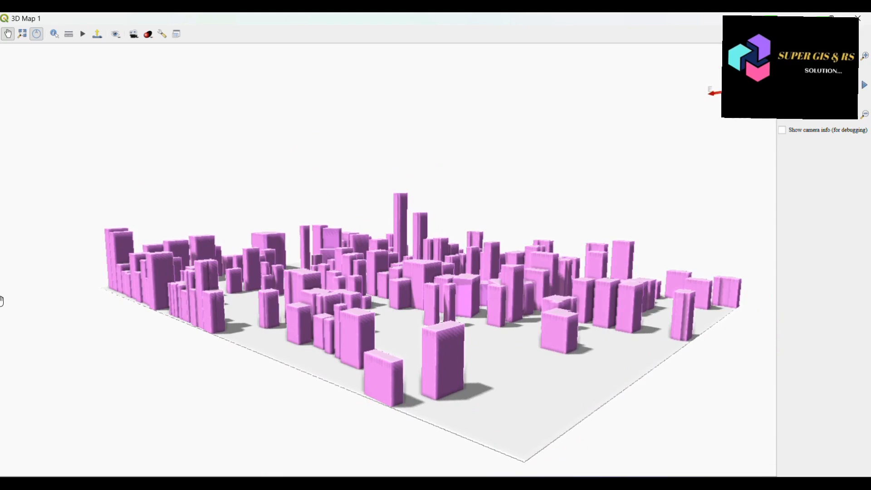
middle_drag(380, 325, 409, 278)
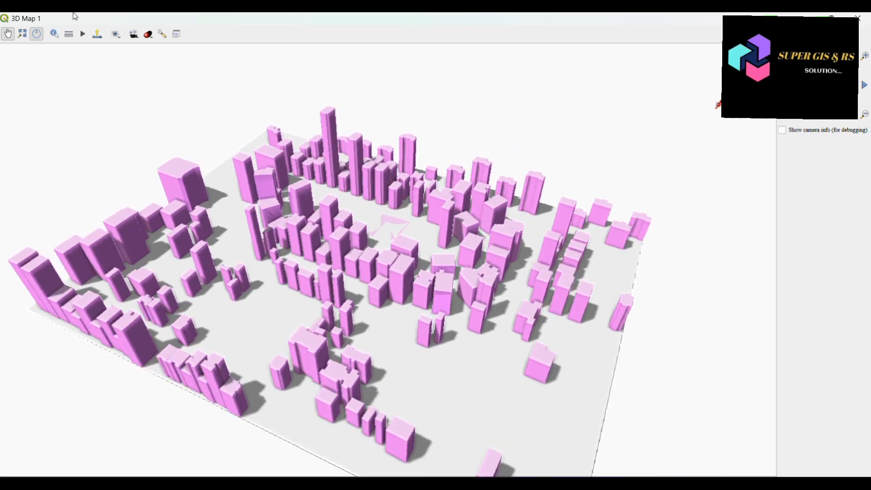
Set the azimuth of Directional light 1 to 286° in the 3D configuration and apply it.
click(162, 35)
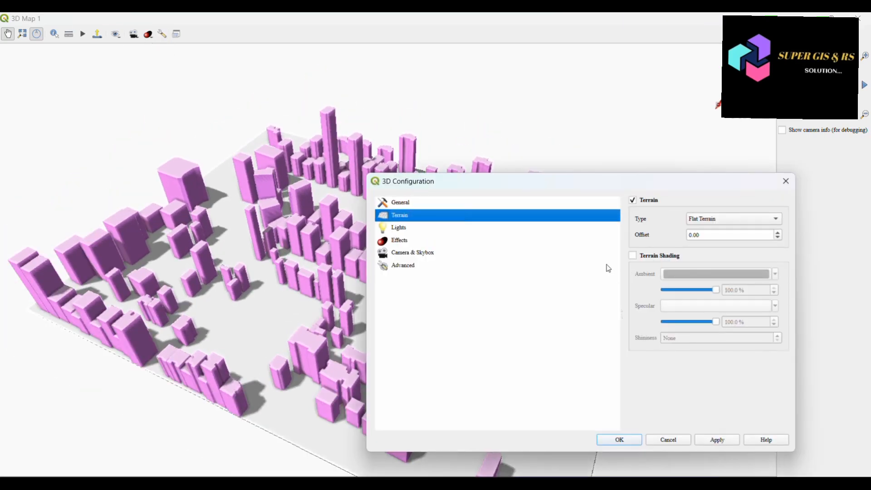
click(403, 226)
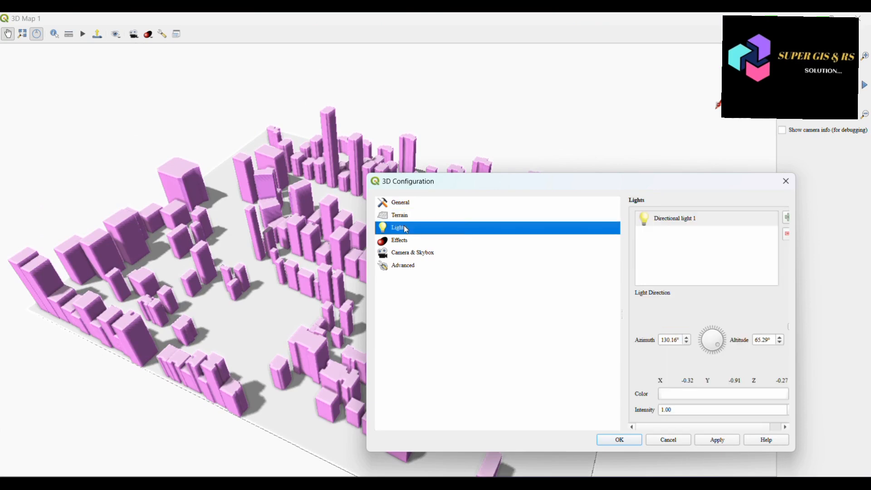
click(704, 341)
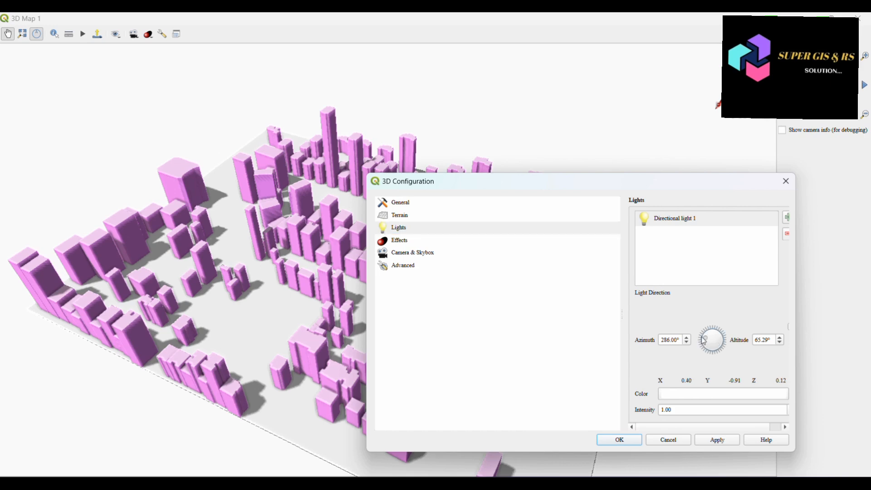
click(718, 440)
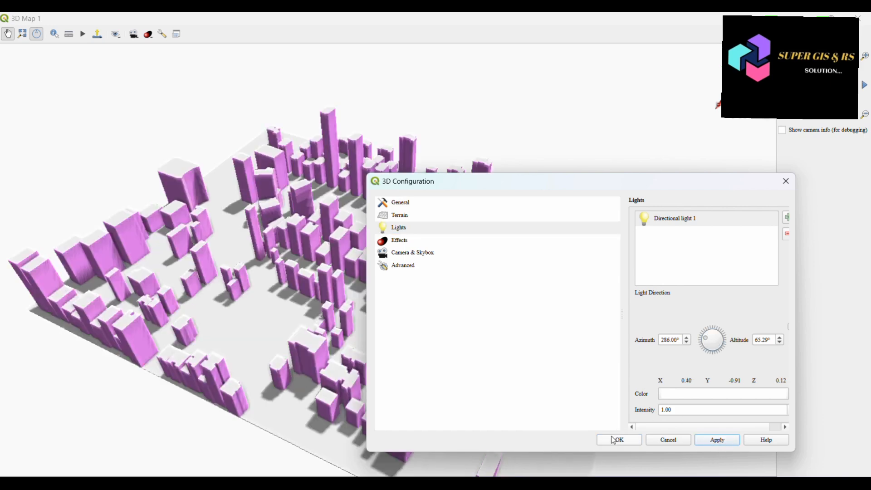
Set the 3D map's terrain type to Online, apply it and close the 3D configuration.
click(408, 216)
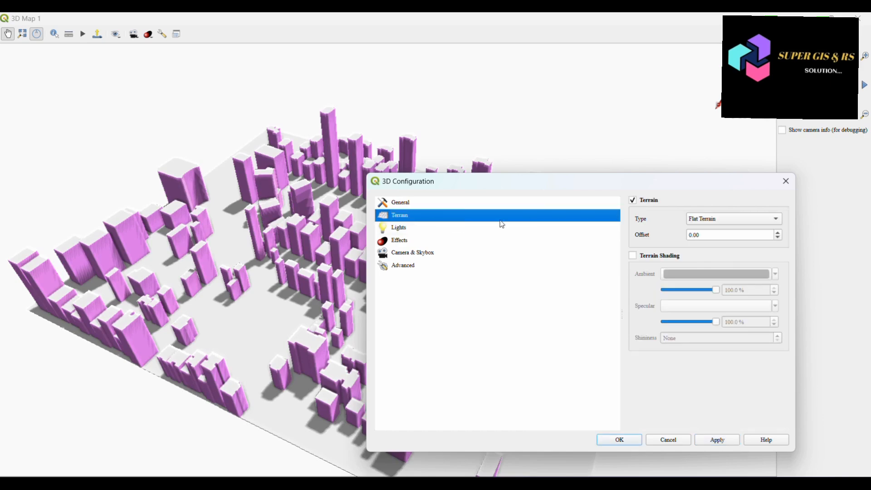
click(707, 223)
click(708, 240)
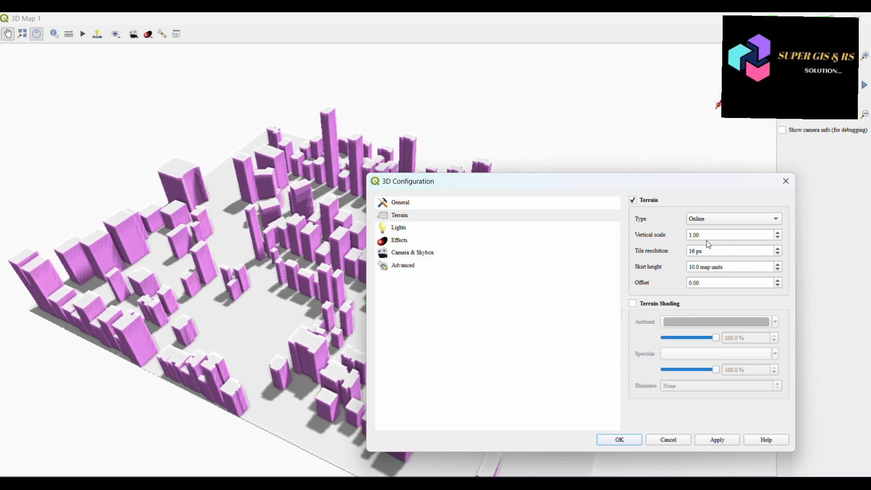
click(709, 223)
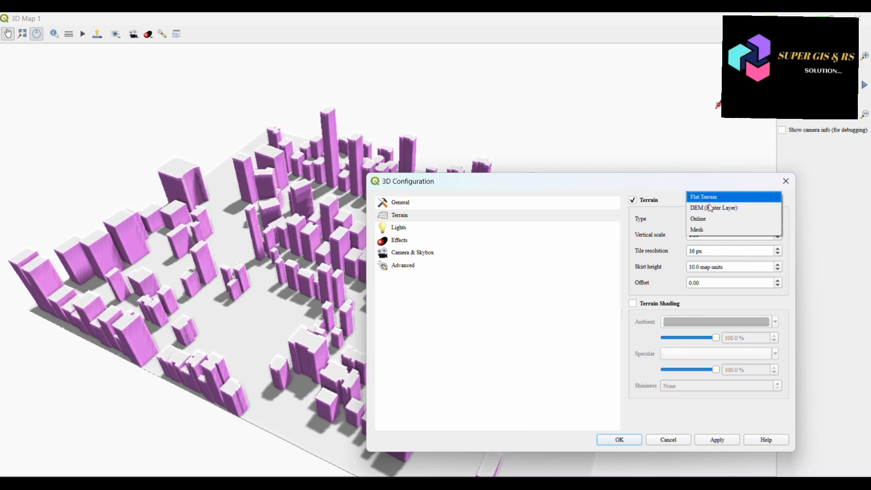
click(709, 220)
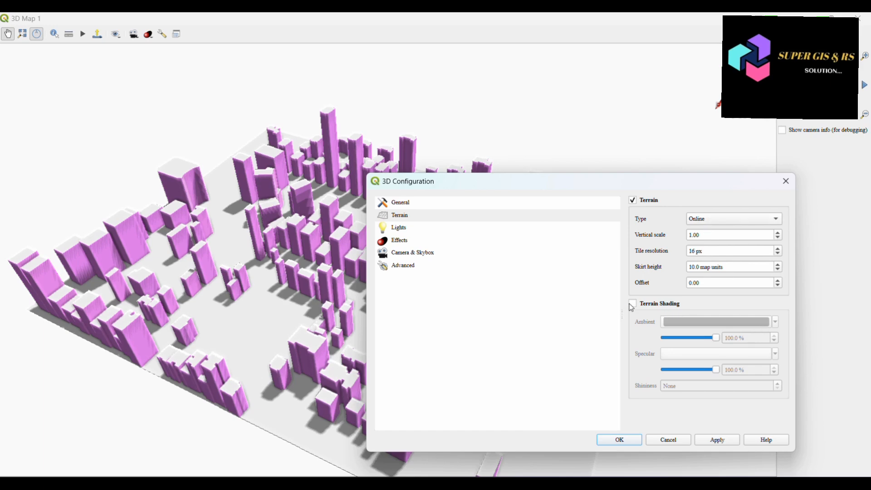
click(730, 444)
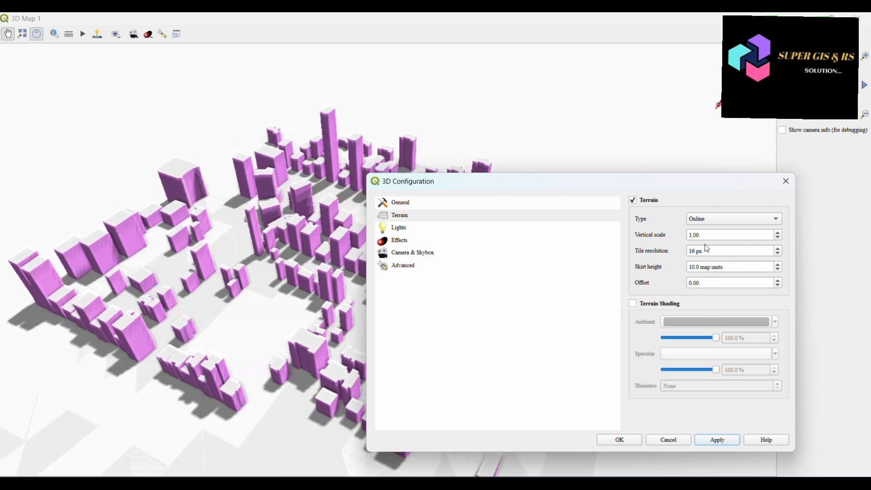
click(624, 440)
Examine how the buildings sit on the online terrain, from the side, from above and close up.
scroll(492, 381, down, 2)
middle_drag(490, 380, 501, 349)
scroll(459, 372, up, 5)
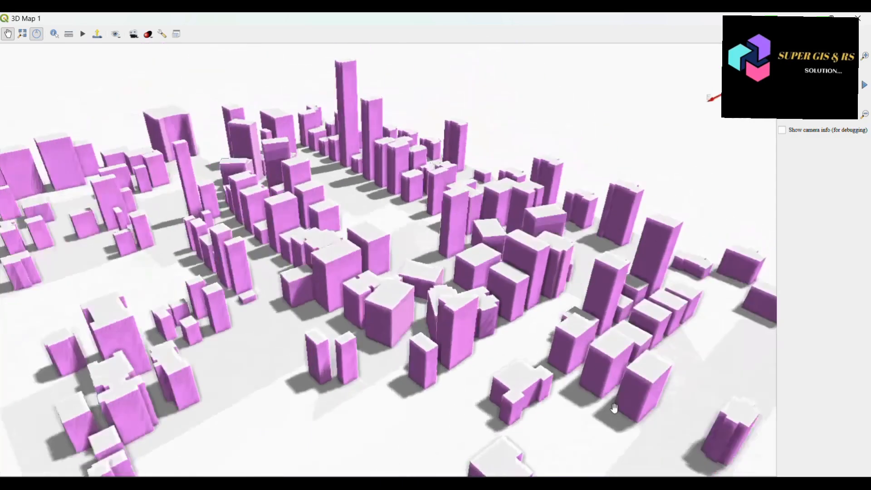
middle_drag(615, 408, 594, 461)
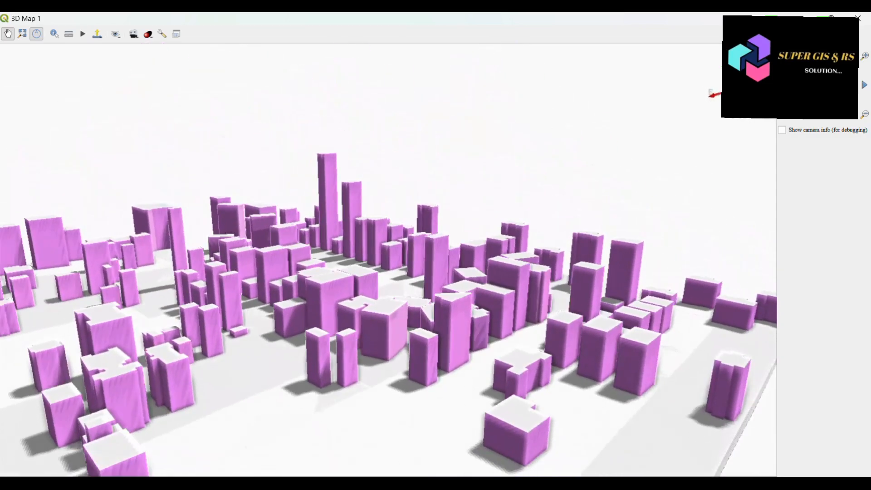
drag(415, 314, 575, 320)
middle_drag(575, 319, 292, 156)
scroll(313, 158, down, 3)
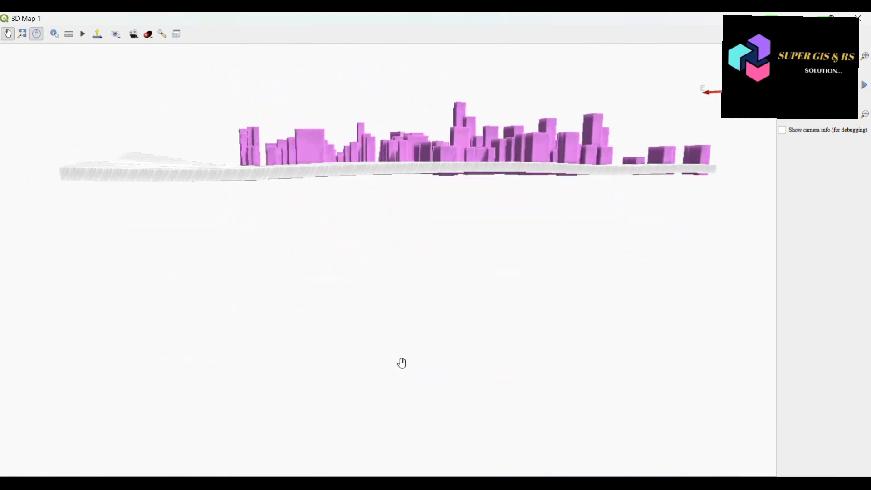
middle_drag(323, 262, 292, 143)
drag(354, 136, 402, 431)
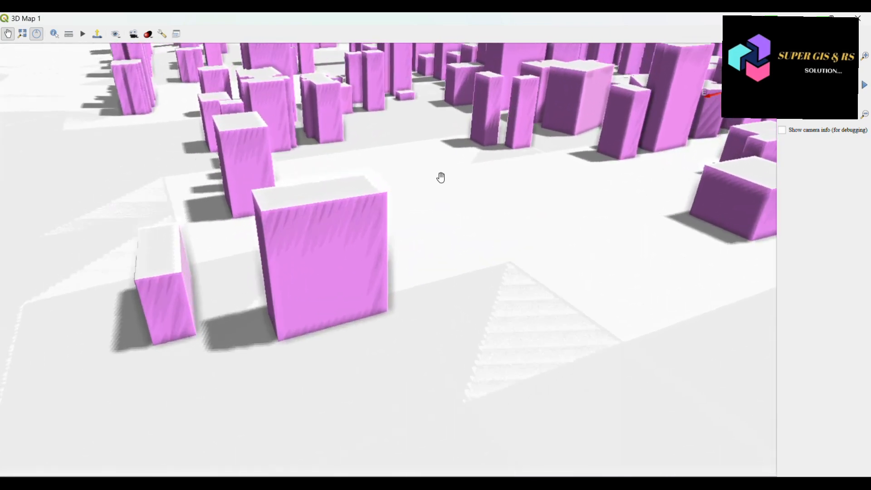
drag(440, 176, 432, 417)
drag(441, 195, 453, 431)
middle_drag(463, 394, 227, 17)
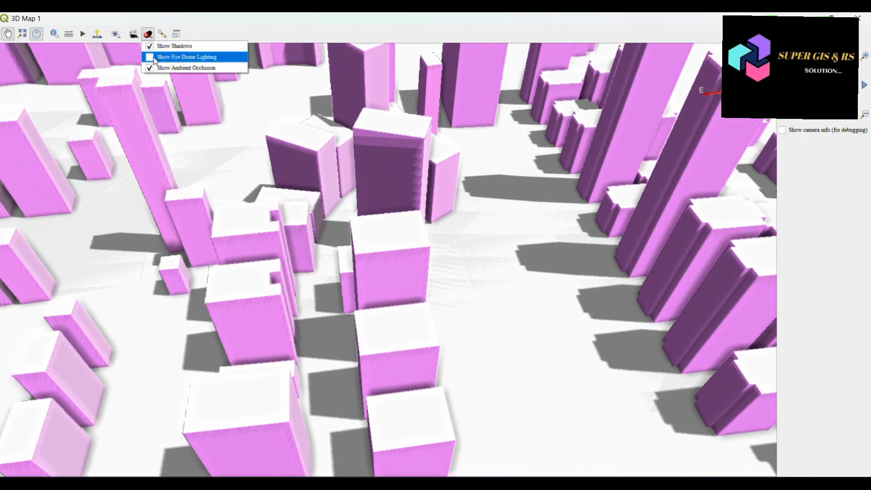
Try Eye Dome Lighting on the 3D buildings and switch it off again.
click(152, 59)
scroll(356, 150, down, 5)
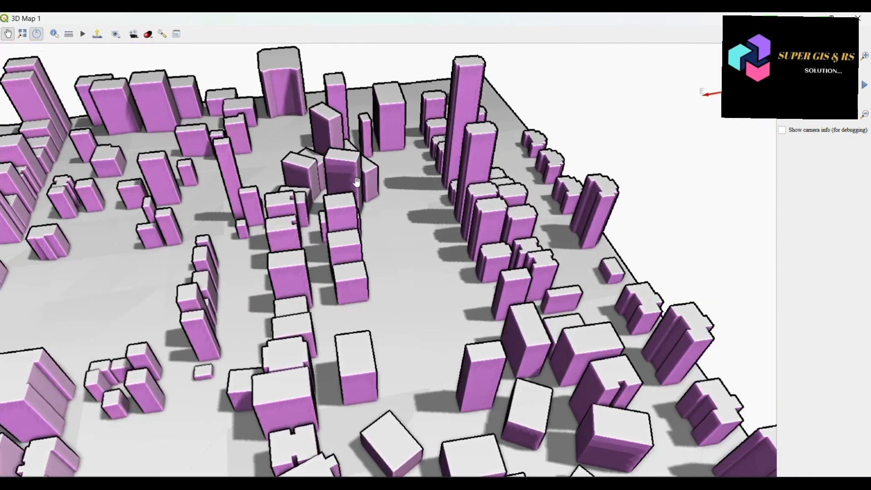
middle_drag(357, 150, 160, 68)
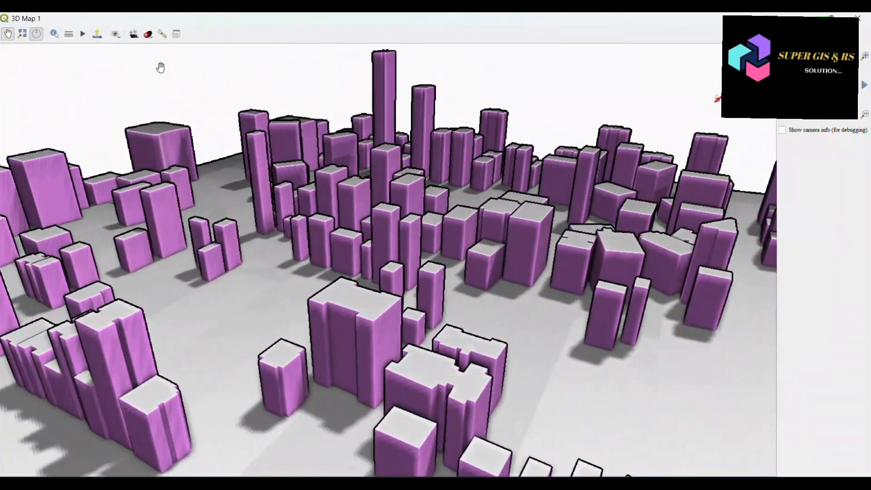
click(151, 57)
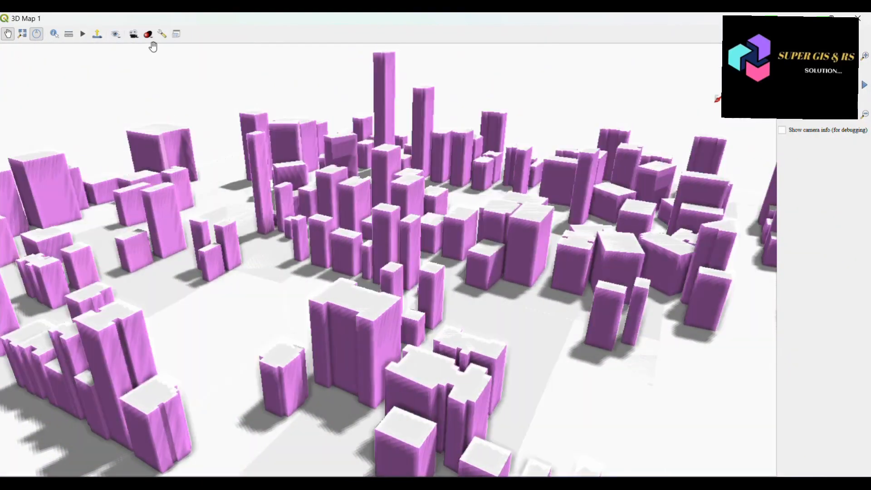
Set the azimuth of Directional light 1 to 264°, apply the change and inspect the relit buildings.
click(162, 34)
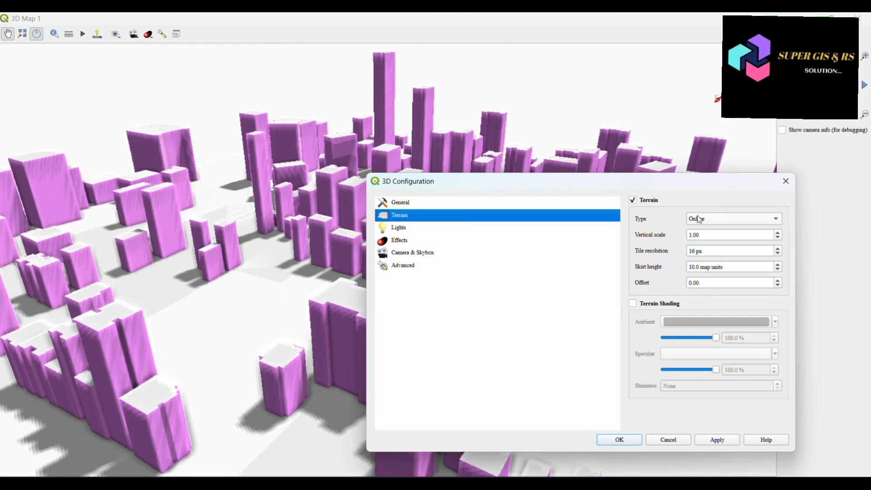
click(393, 228)
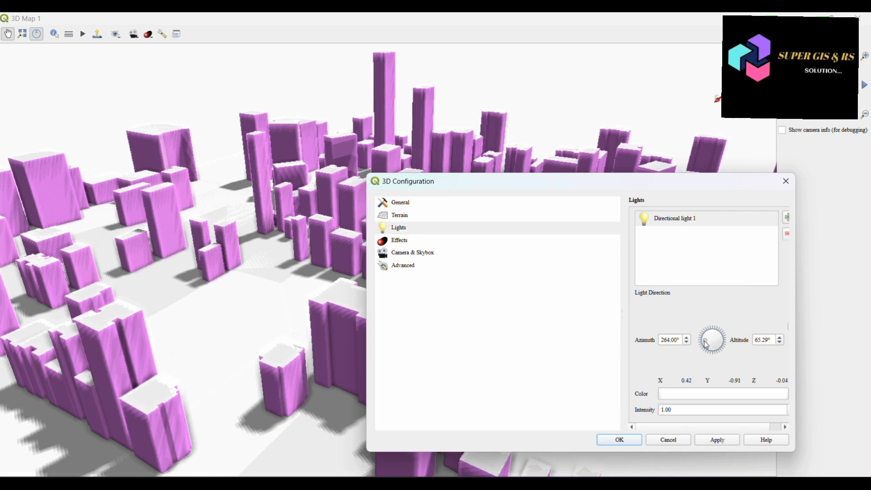
click(716, 442)
click(620, 439)
scroll(522, 317, down, 5)
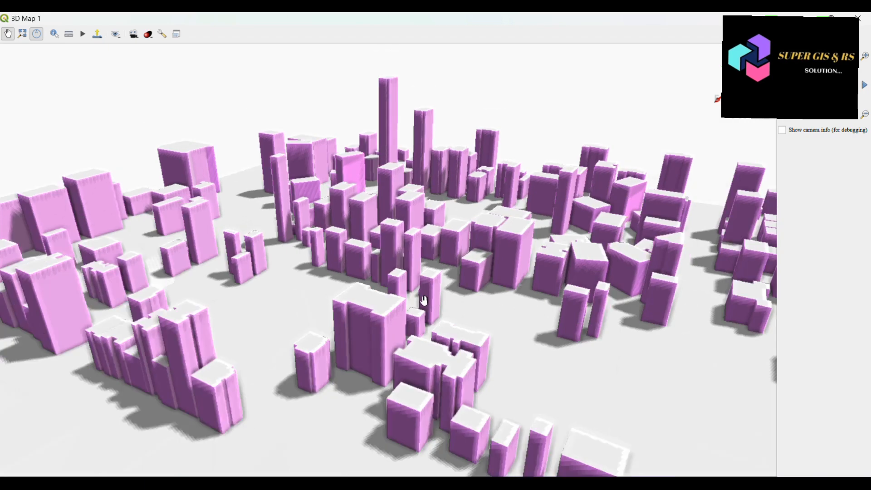
middle_drag(537, 314, 608, 326)
scroll(336, 285, up, 5)
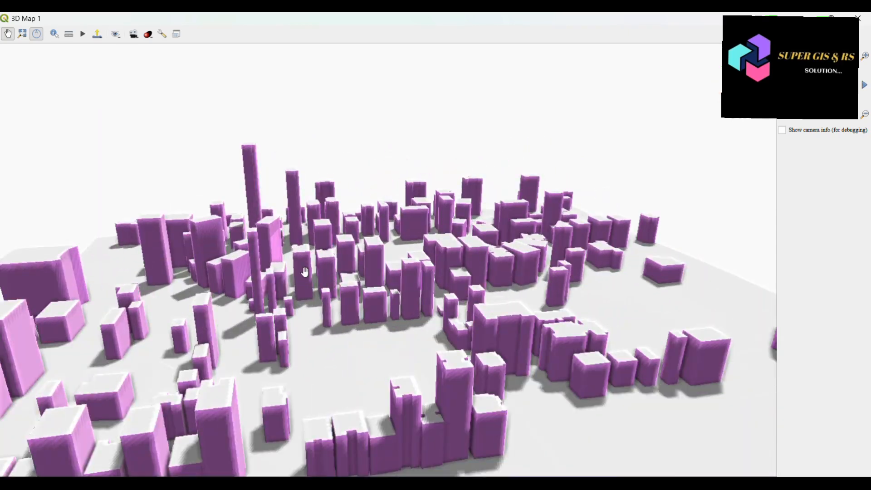
middle_drag(404, 279, 403, 256)
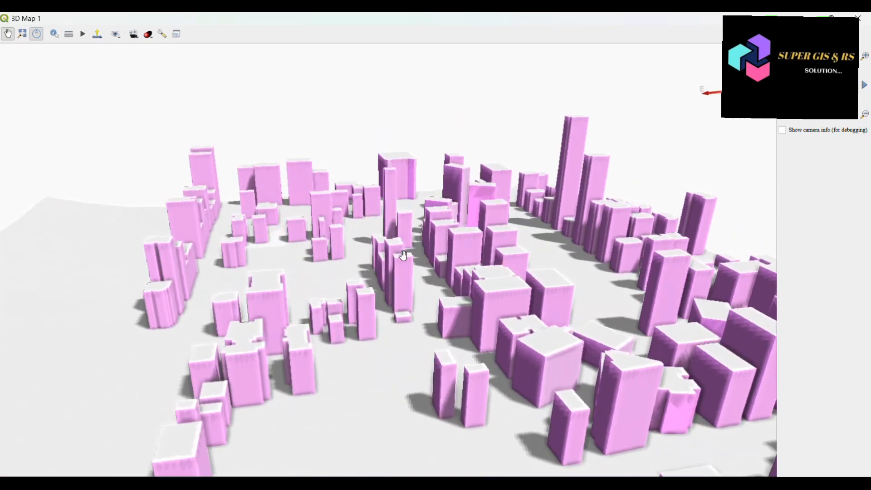